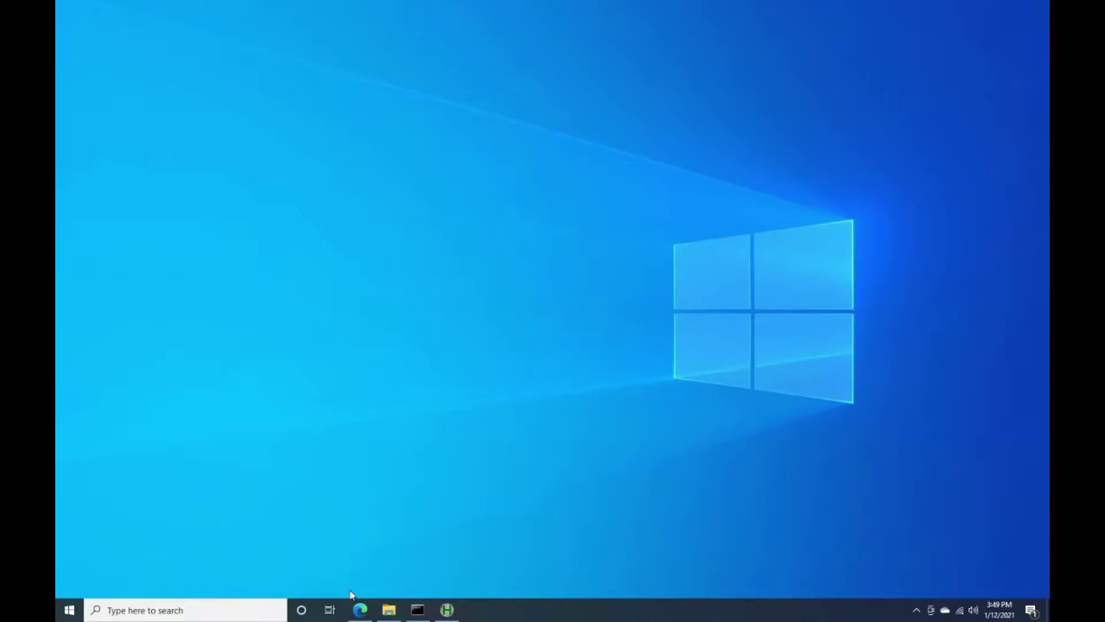
# Step: Return to the eBay foot pedal results and open the $29.99 Infinity IN-USB-2 listing
pyautogui.click(360, 609)
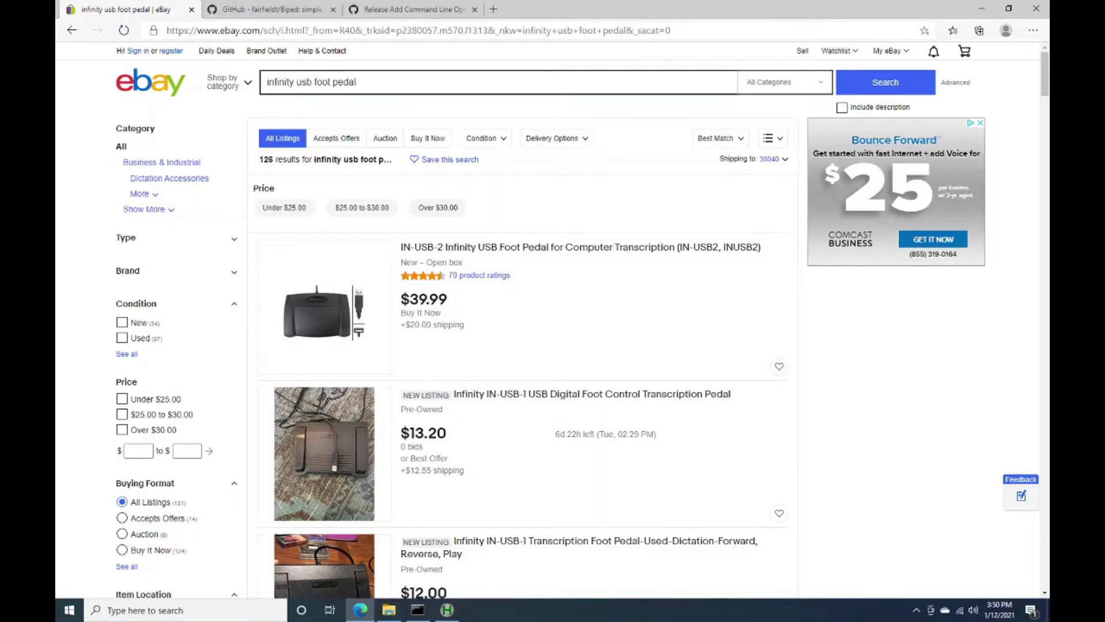
pyautogui.scroll(-3, 517, 422)
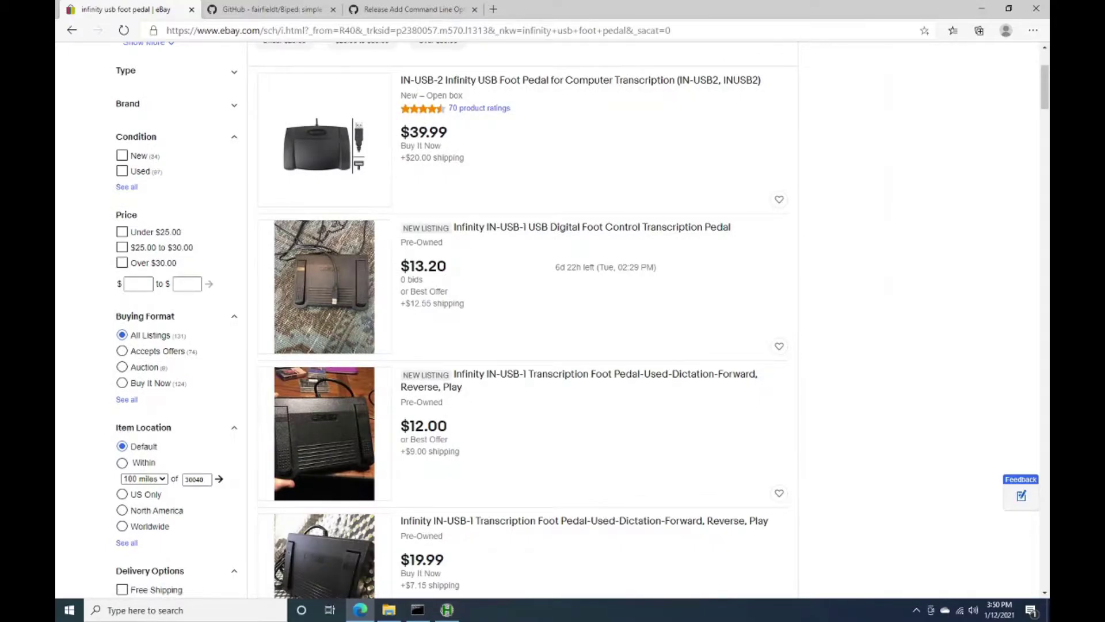
pyautogui.scroll(-4, 486, 449)
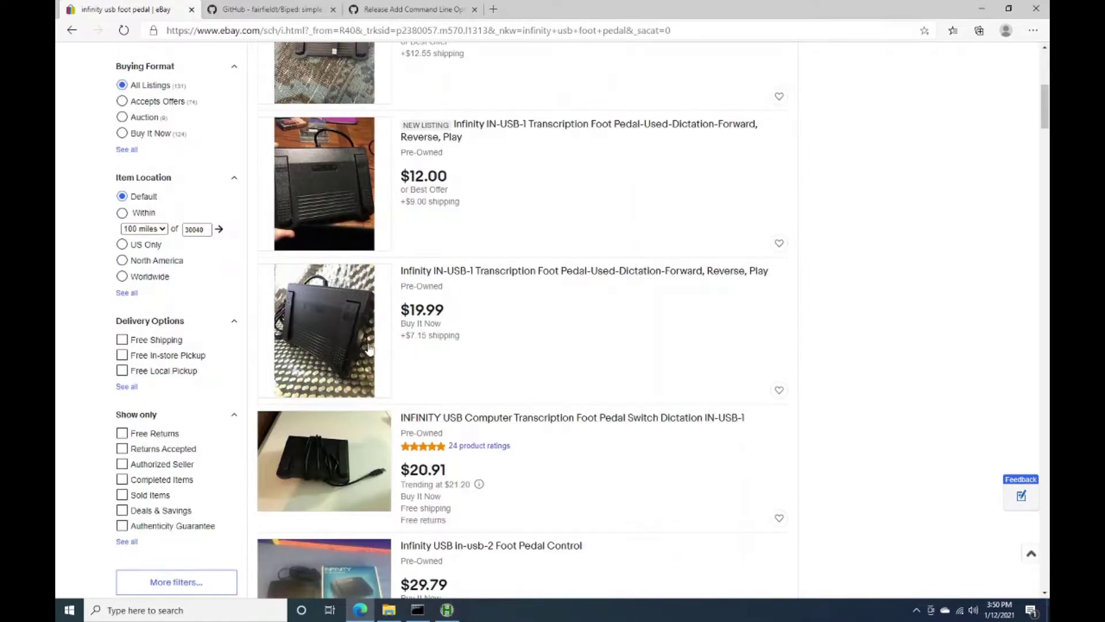
pyautogui.scroll(-4, 372, 369)
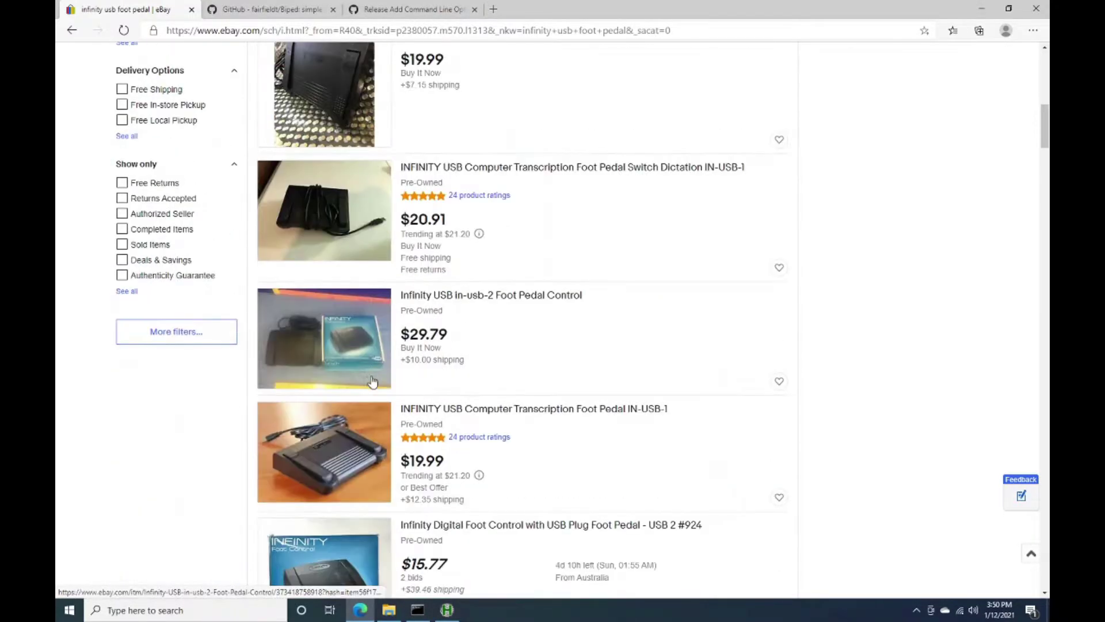
pyautogui.scroll(-8, 372, 381)
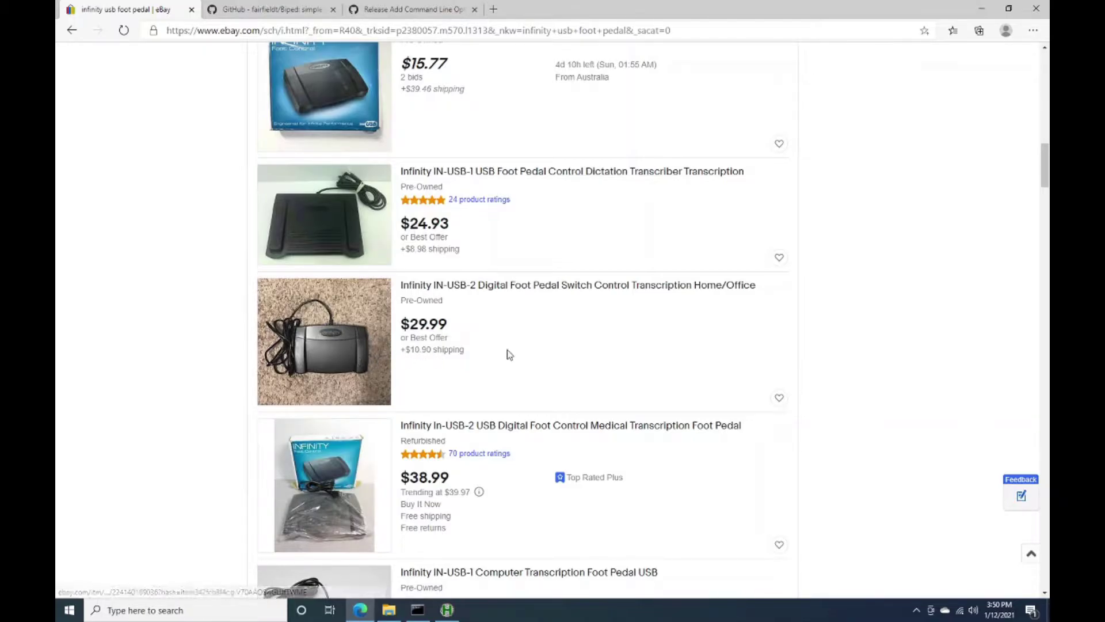
pyautogui.scroll(-1, 506, 357)
pyautogui.scroll(-3, 498, 482)
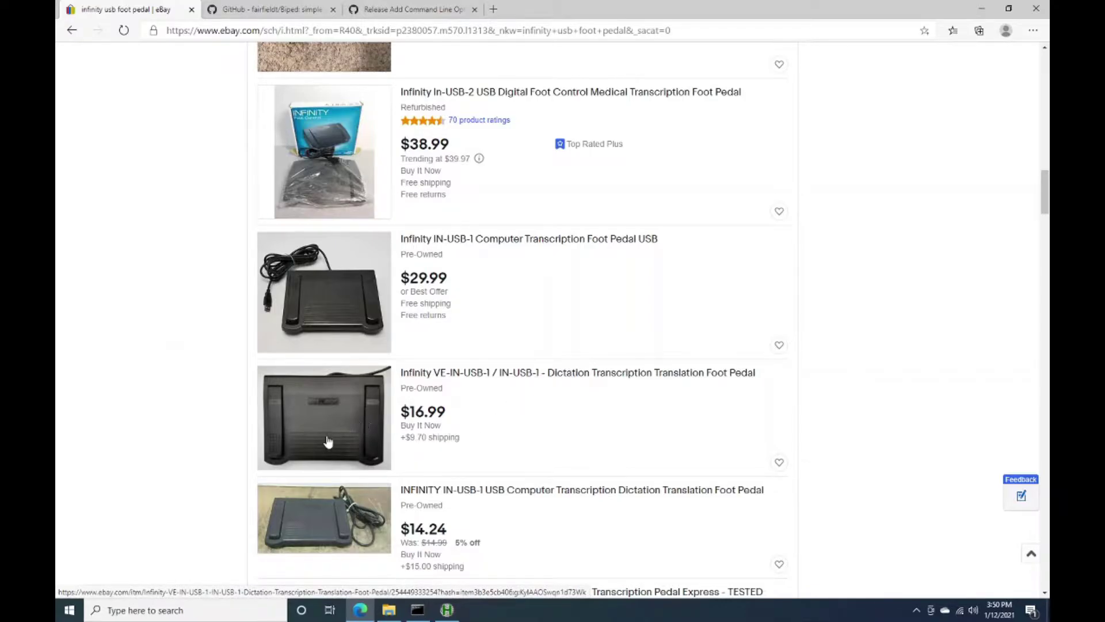
pyautogui.scroll(5, 326, 437)
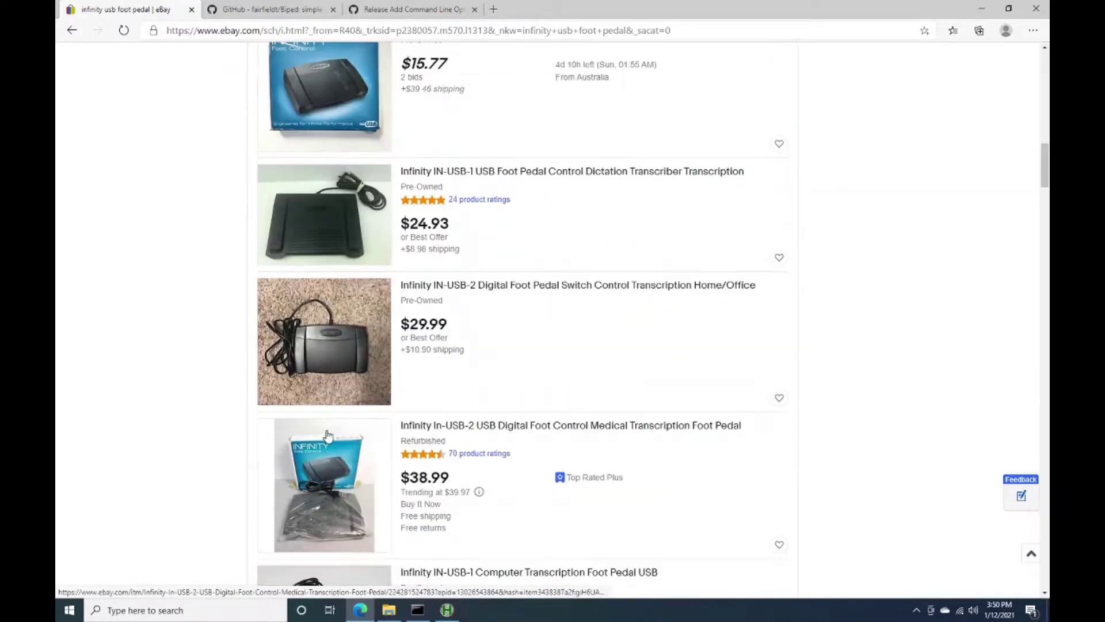
pyautogui.click(322, 340)
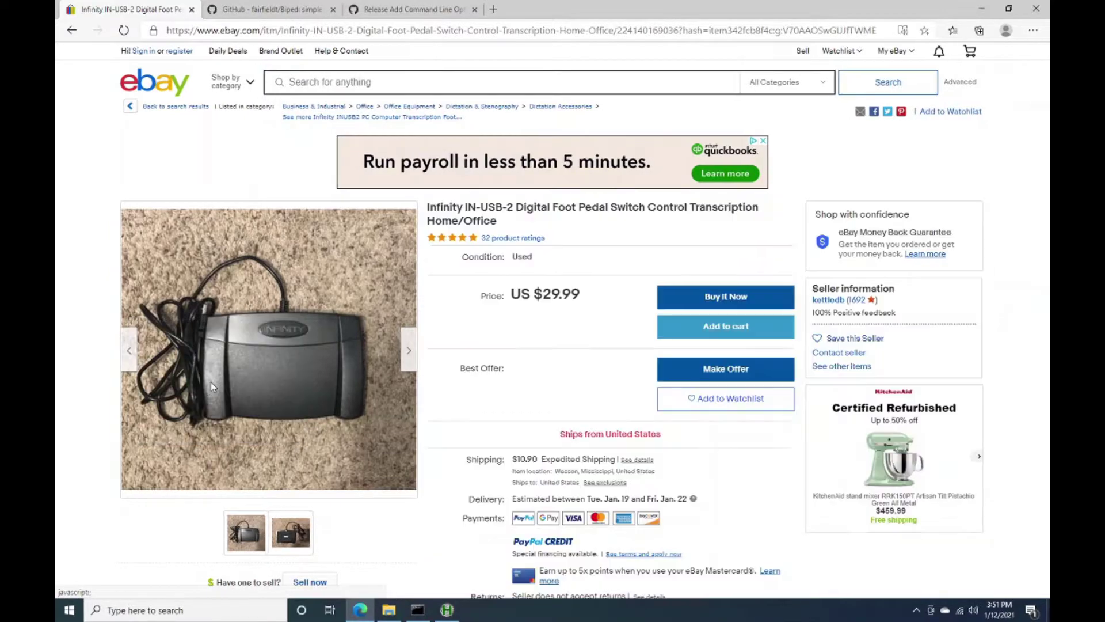
# Step: View the IN-USB-2 pedal photo full-size, then switch to the fairfieldt/Biped GitHub page
pyautogui.click(211, 385)
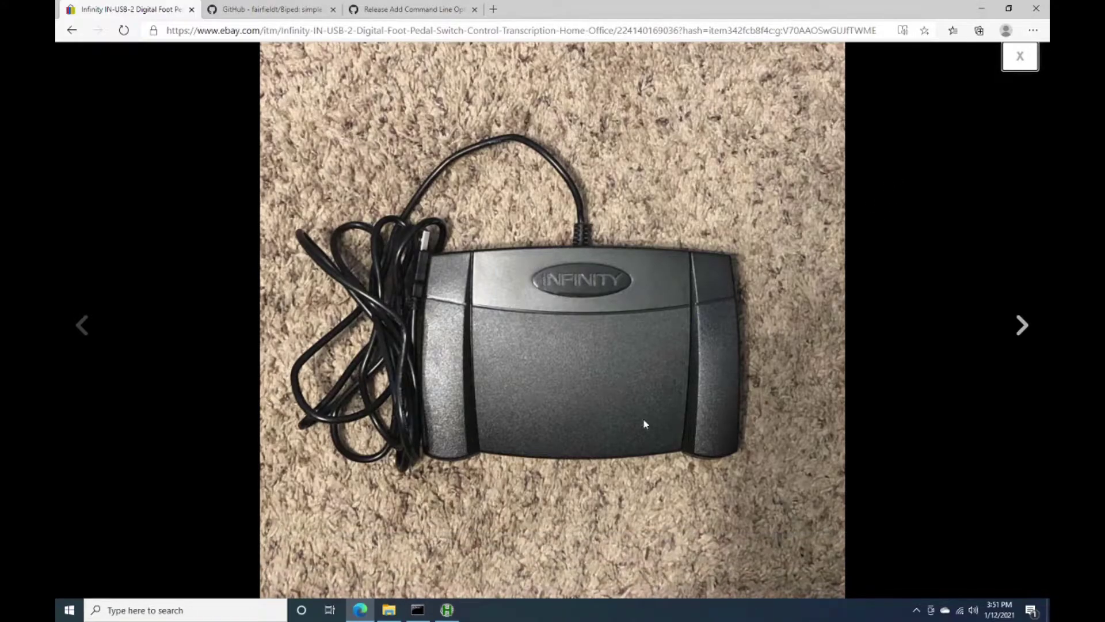
pyautogui.moveTo(520, 510)
pyautogui.click(1021, 58)
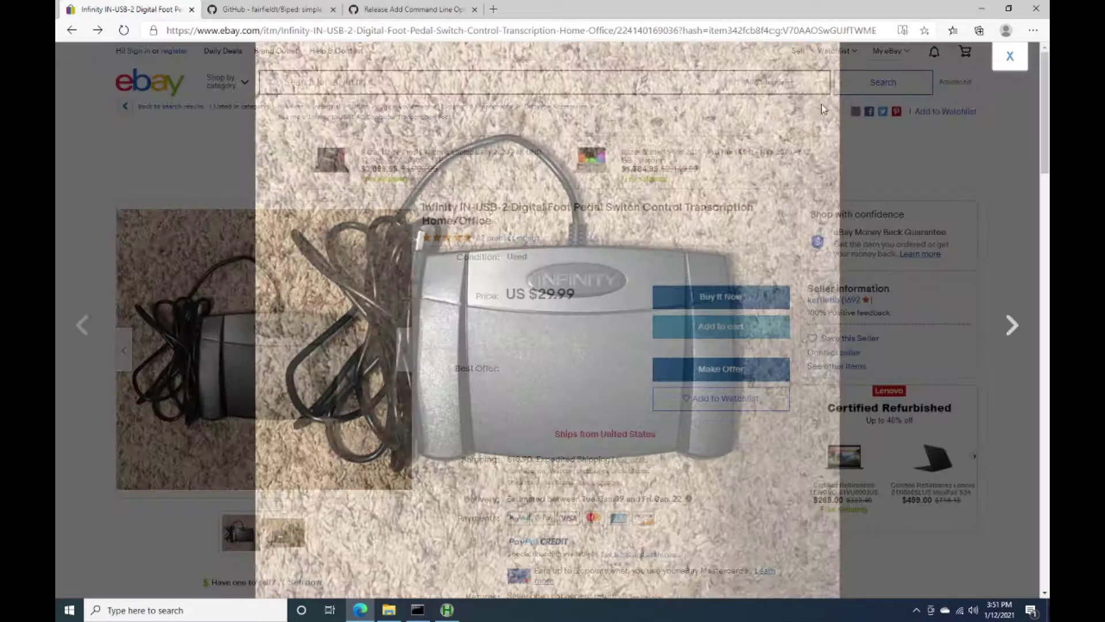
pyautogui.click(288, 14)
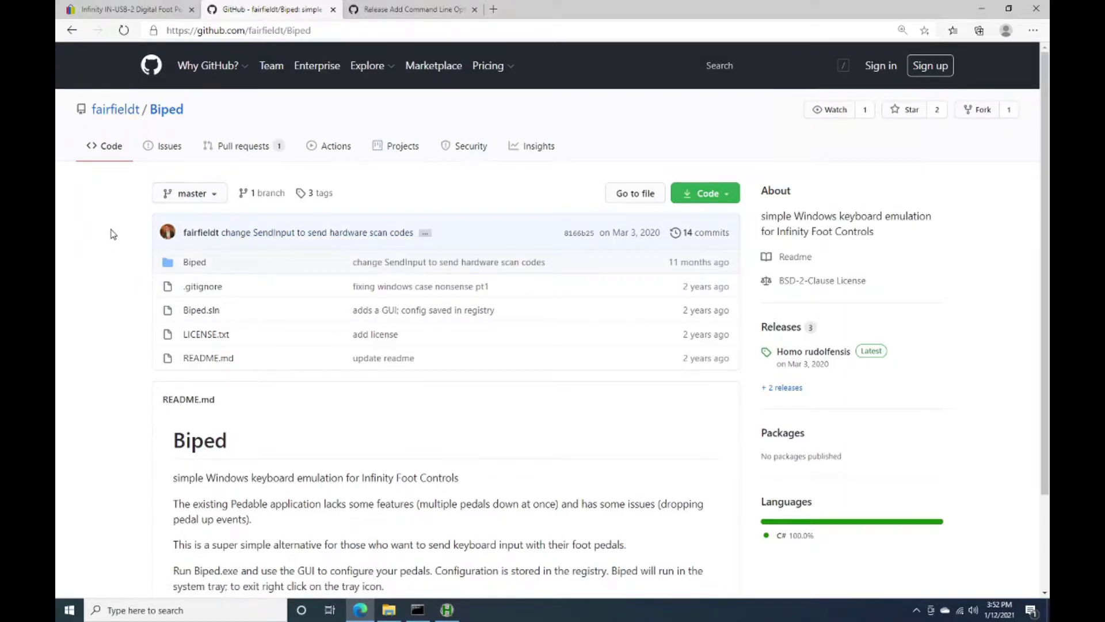
# Step: Switch to the fork's 1.0.1 release, Add Command Line Options and Mouse Support
pyautogui.click(406, 9)
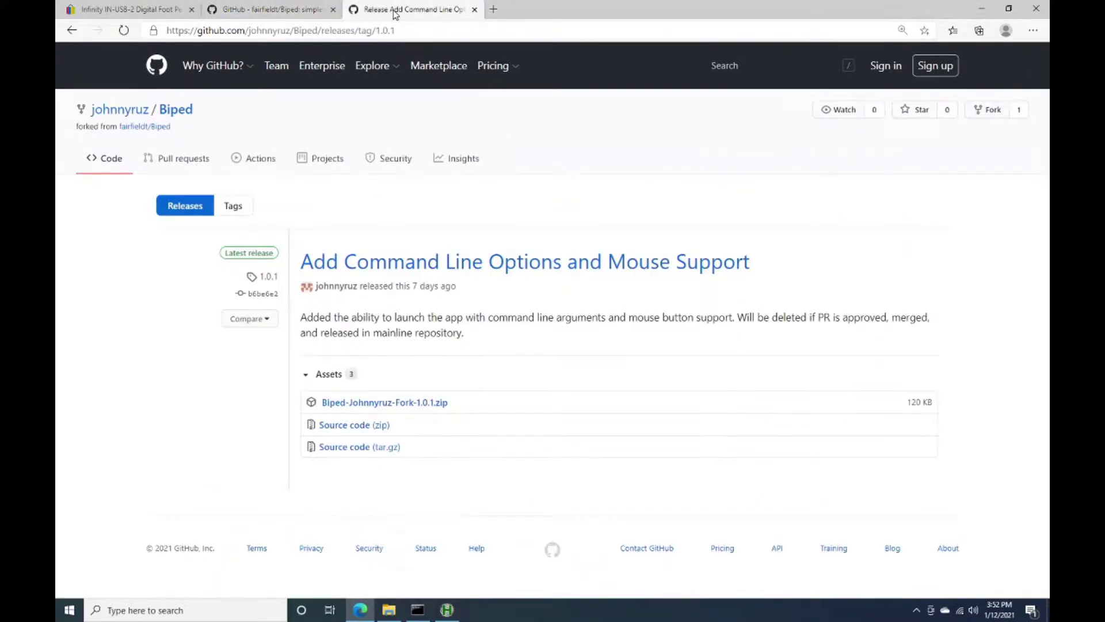
pyautogui.moveTo(371, 65)
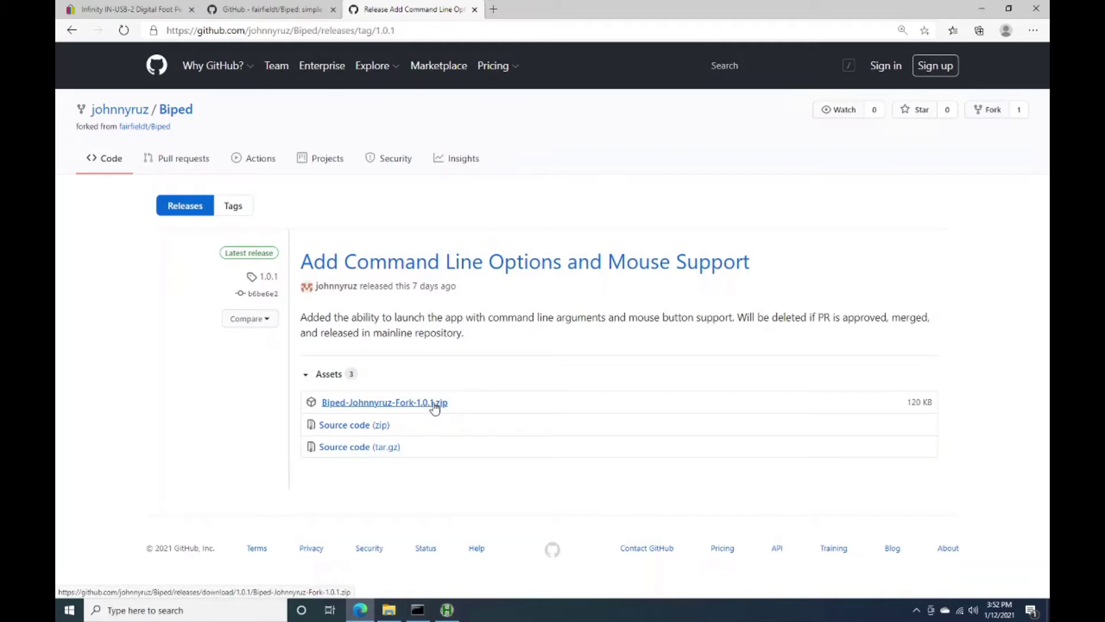
# Step: Bring up the LaunchBox Utilities Biped folder containing biped2.exe and HidLibrary.dll
pyautogui.click(389, 611)
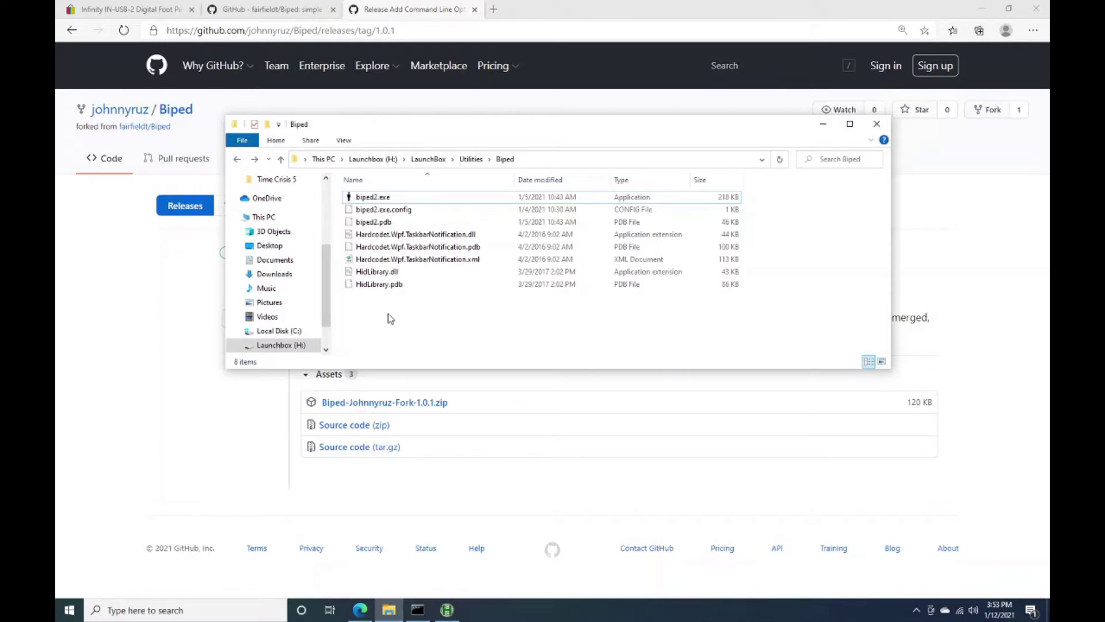
# Step: Launch biped2.exe and bind Left to A, Middle to middle mouse, Right to left mouse
pyautogui.doubleClick(377, 198)
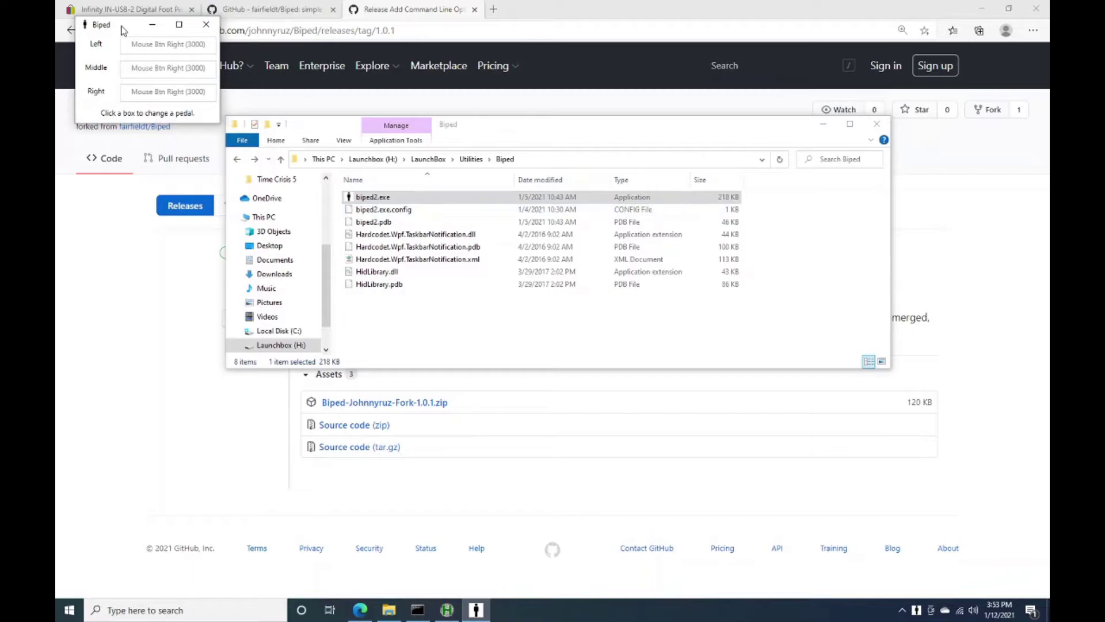
pyautogui.moveTo(123, 30); pyautogui.dragTo(388, 232)
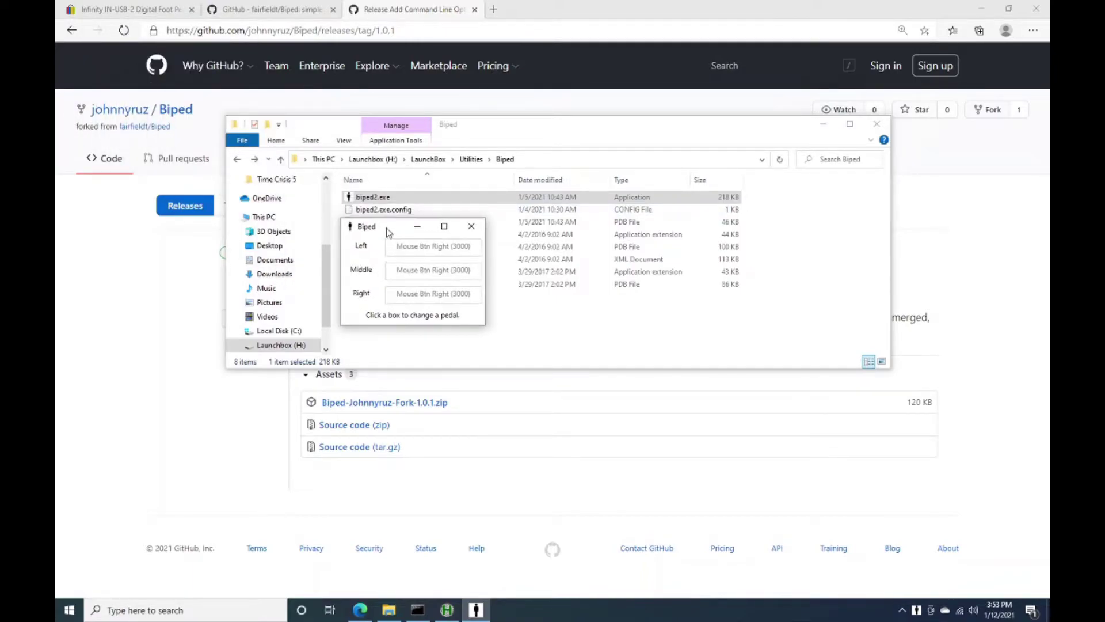
pyautogui.click(441, 253)
pyautogui.press('a')
pyautogui.click(429, 272)
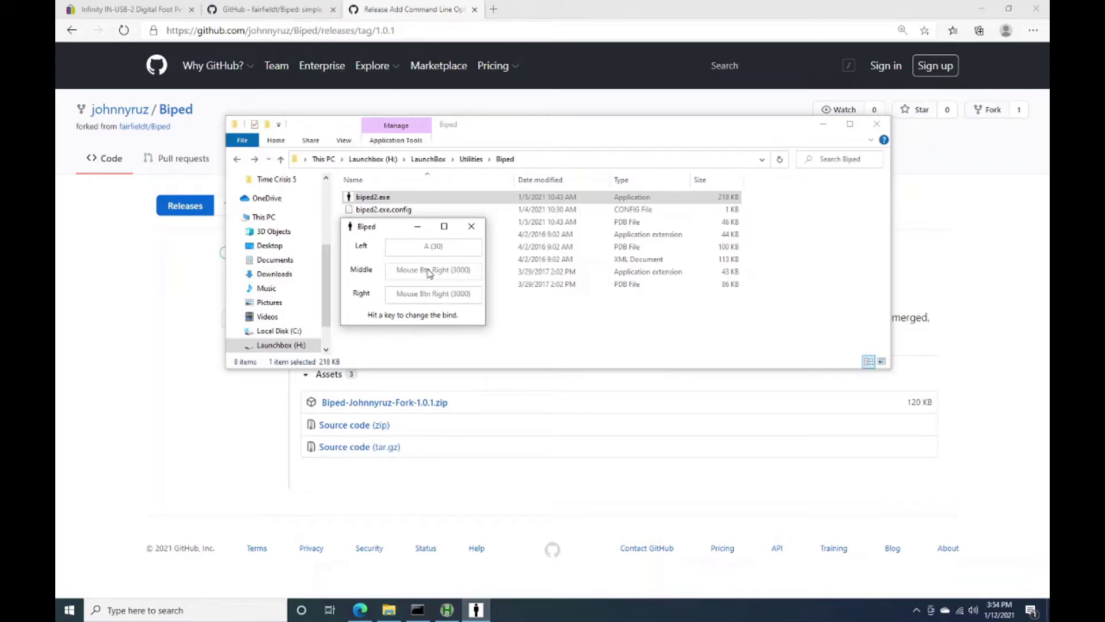
pyautogui.middleClick(429, 273)
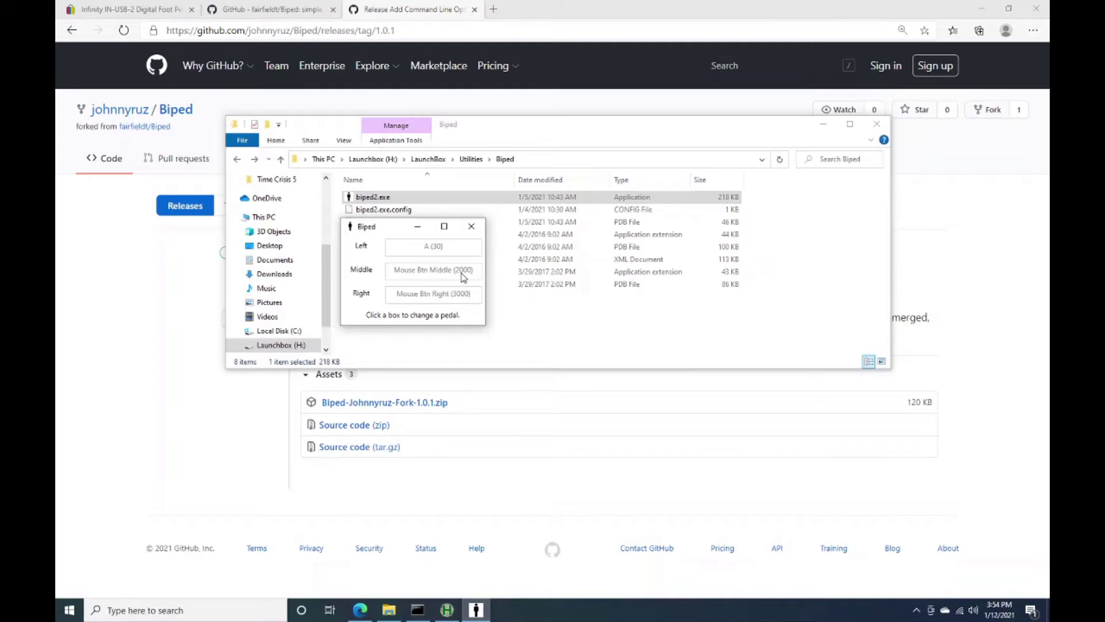
pyautogui.click(438, 297)
pyautogui.click(438, 297)
# Step: Close the Biped window and quit Biped from its hidden tray icon
pyautogui.click(472, 226)
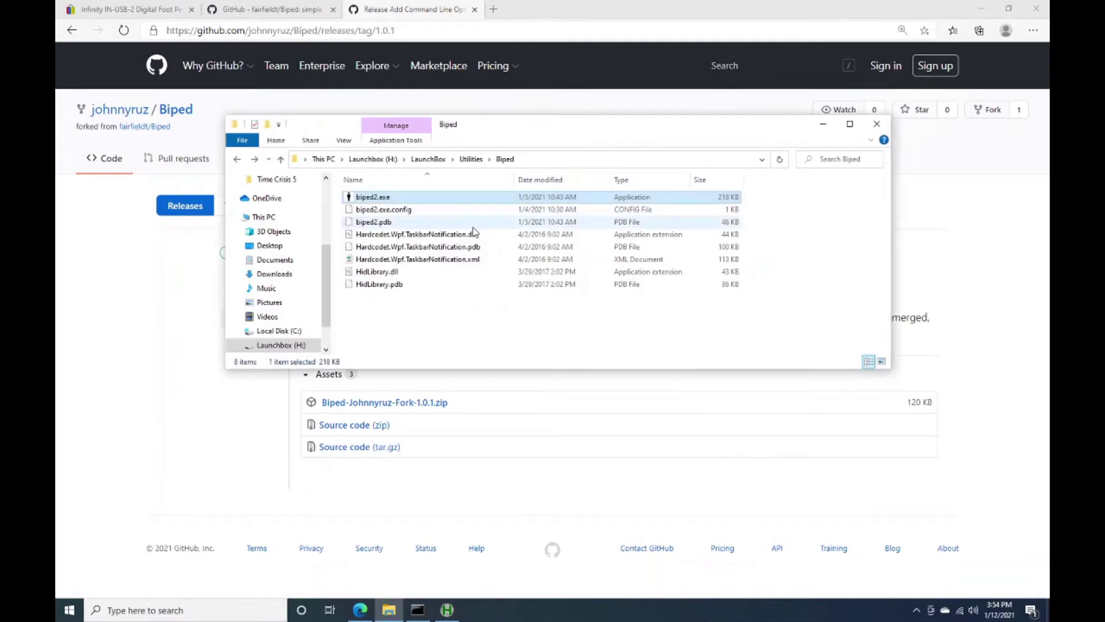
pyautogui.click(917, 611)
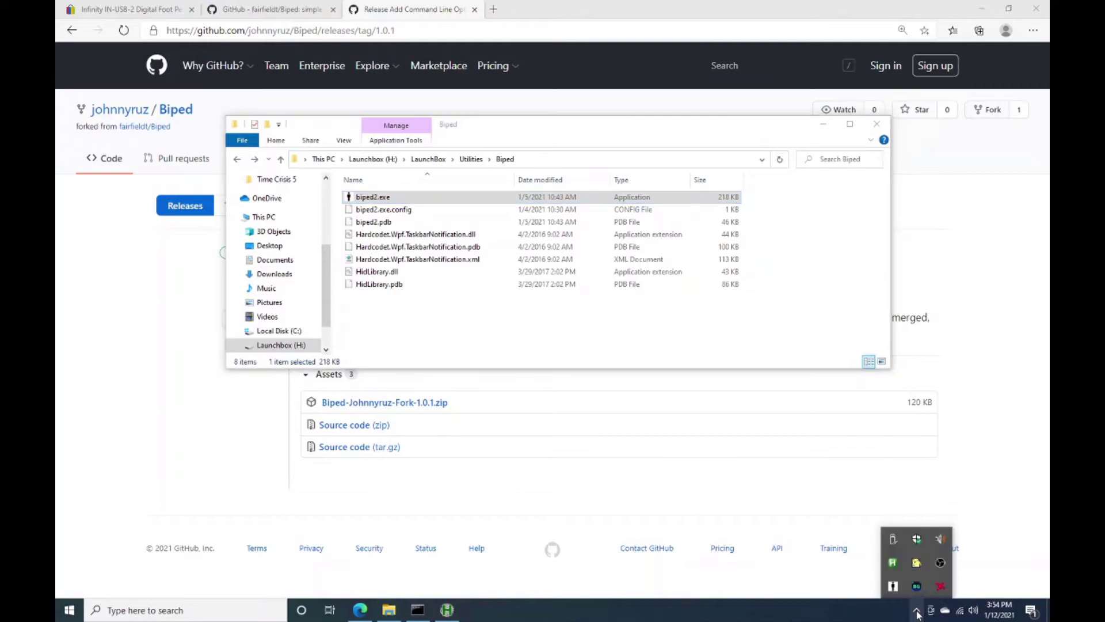
pyautogui.rightClick(893, 587)
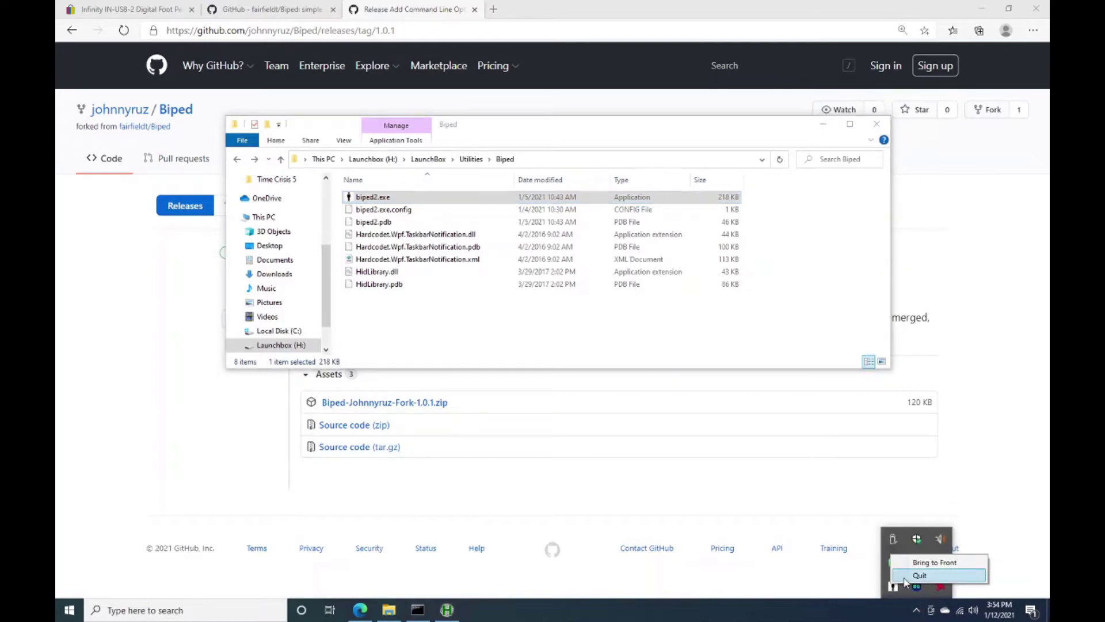
pyautogui.click(905, 578)
# Step: Relaunch biped2.exe to verify the saved pedal bindings, then close it
pyautogui.click(378, 198)
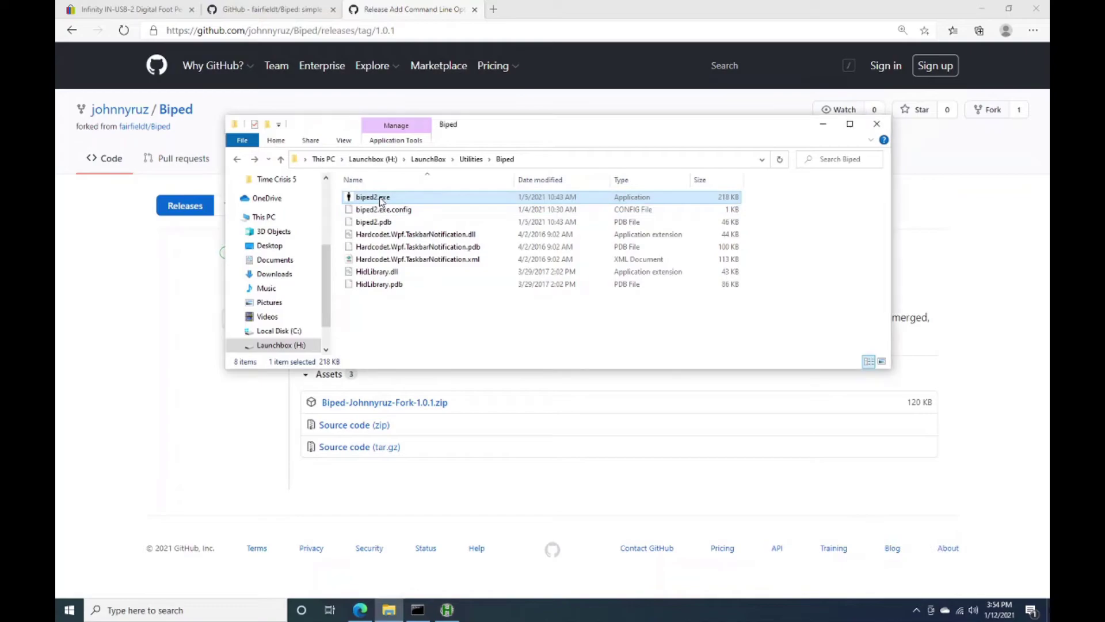
pyautogui.doubleClick(379, 198)
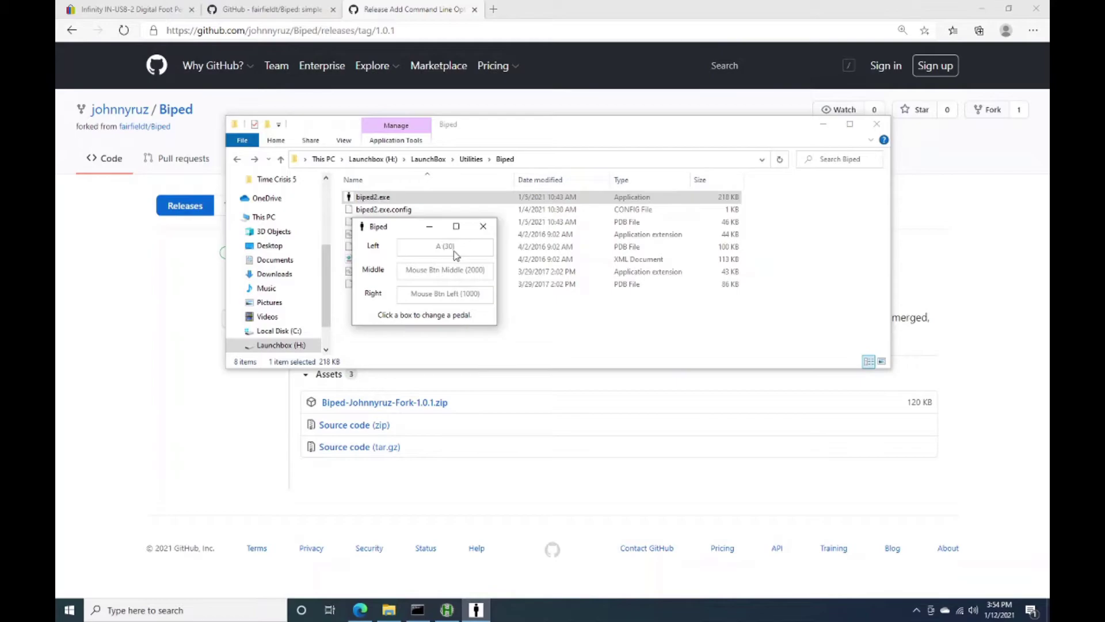
pyautogui.click(483, 228)
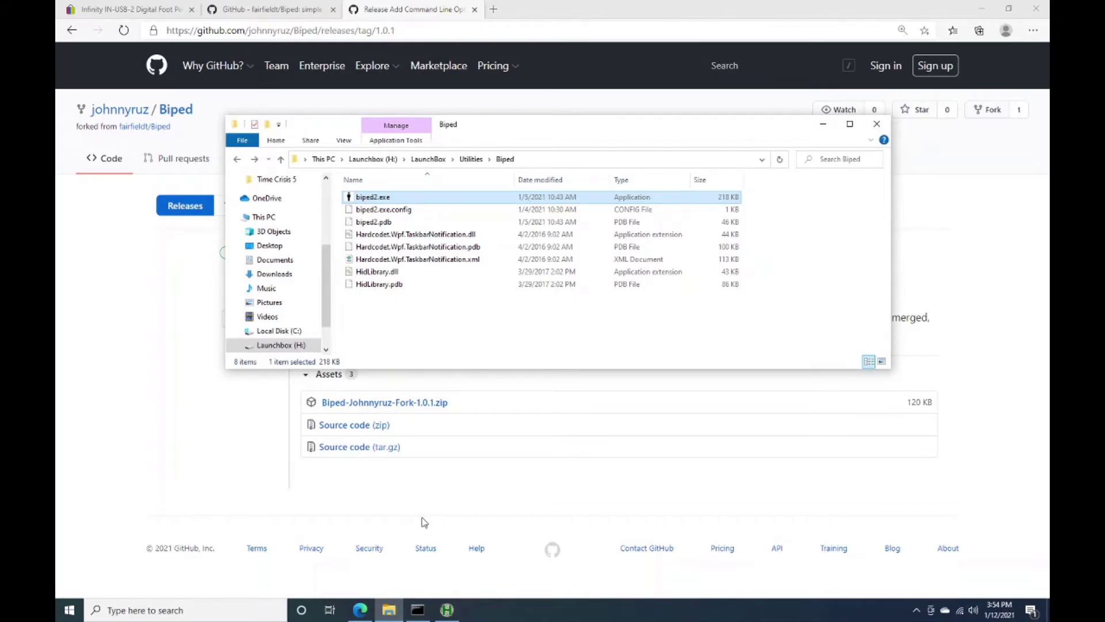
# Step: Run biped2.exe -left 26 -middle 28 -right 1000 from the Command Prompt
pyautogui.click(420, 614)
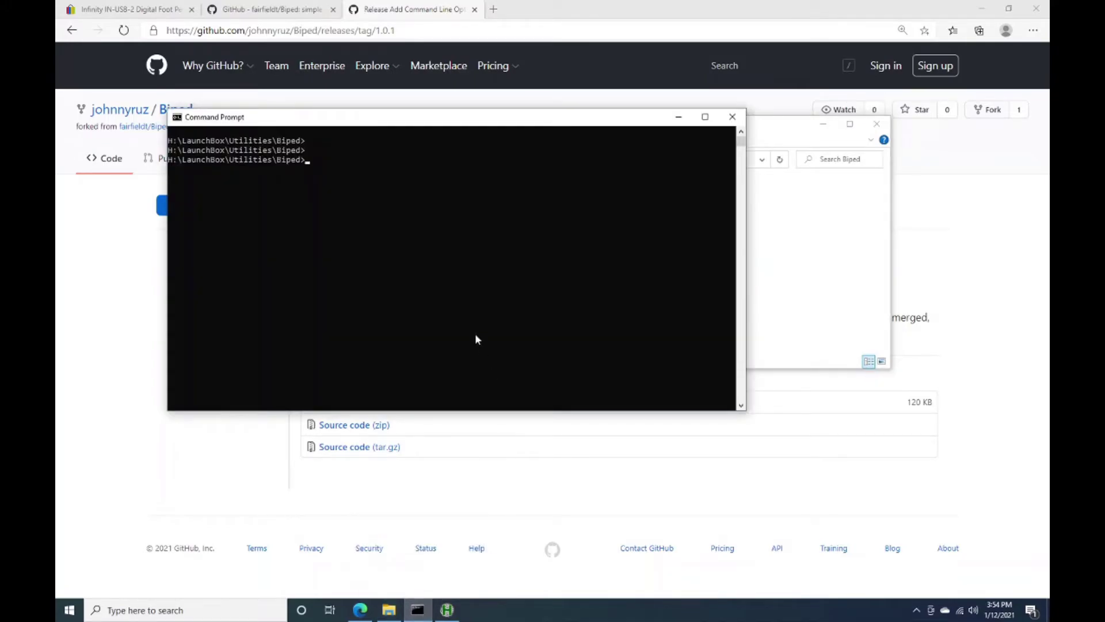
pyautogui.moveTo(426, 117); pyautogui.dragTo(486, 167)
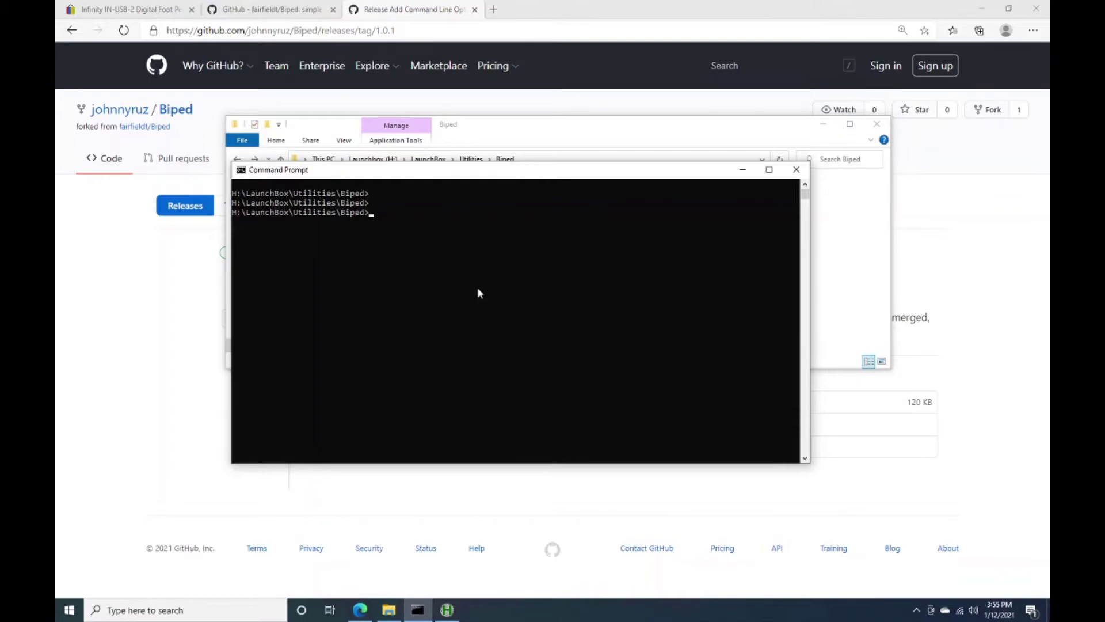
pyautogui.moveTo(498, 175); pyautogui.dragTo(559, 258)
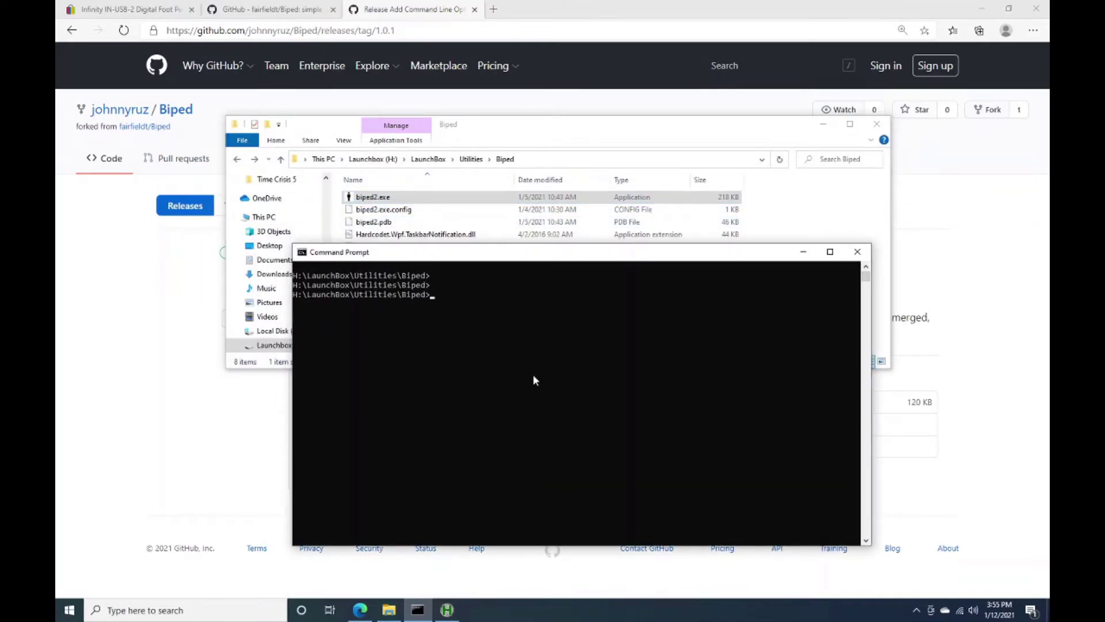
pyautogui.write('biped2.exe -left 26 -middle 28 -right ')
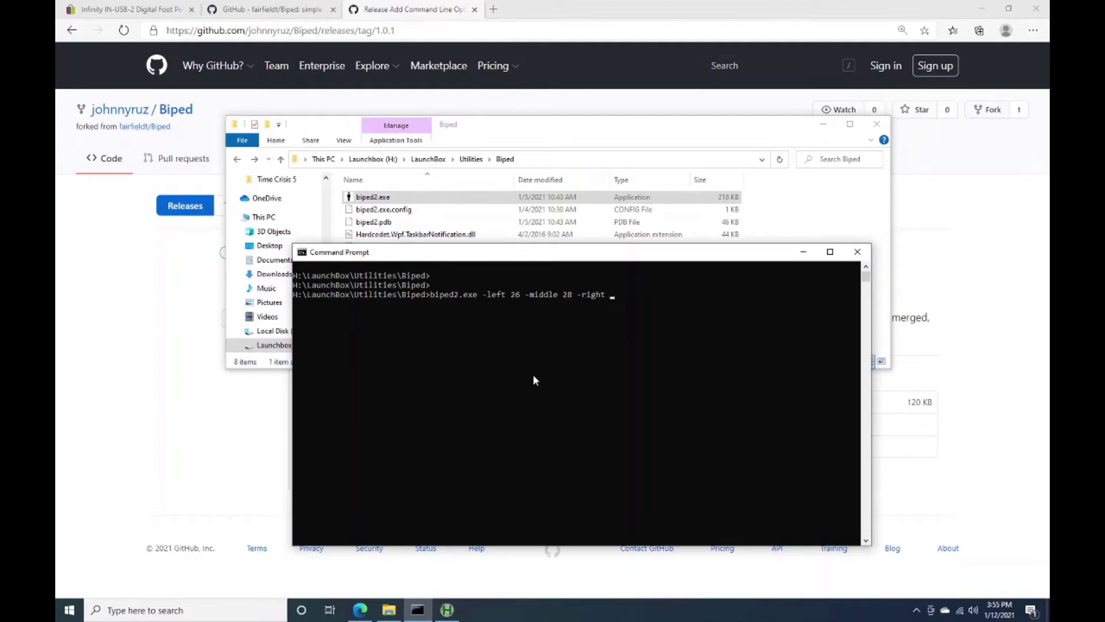
pyautogui.write('1000')
pyautogui.press('Return')
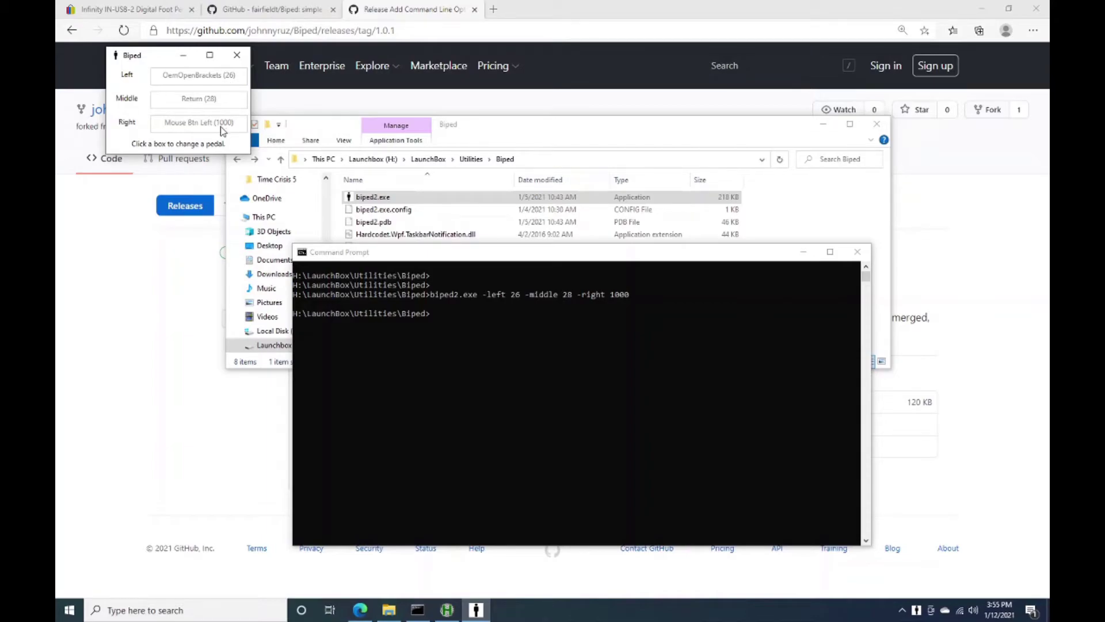
# Step: Close the Biped window and quit its background tray process
pyautogui.click(237, 54)
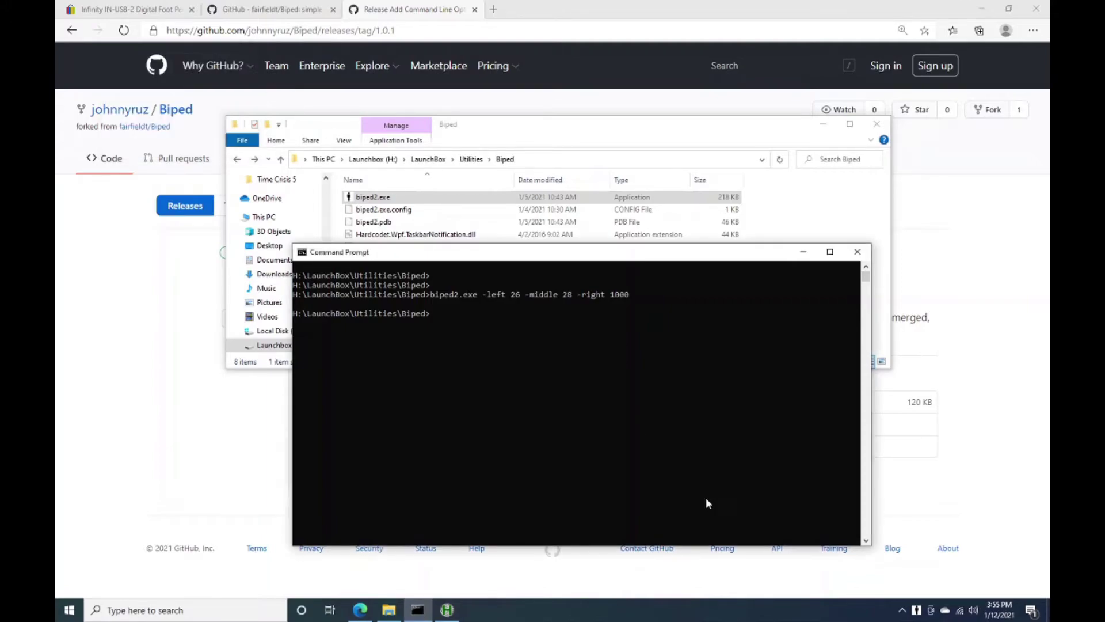
pyautogui.rightClick(931, 609)
pyautogui.click(931, 601)
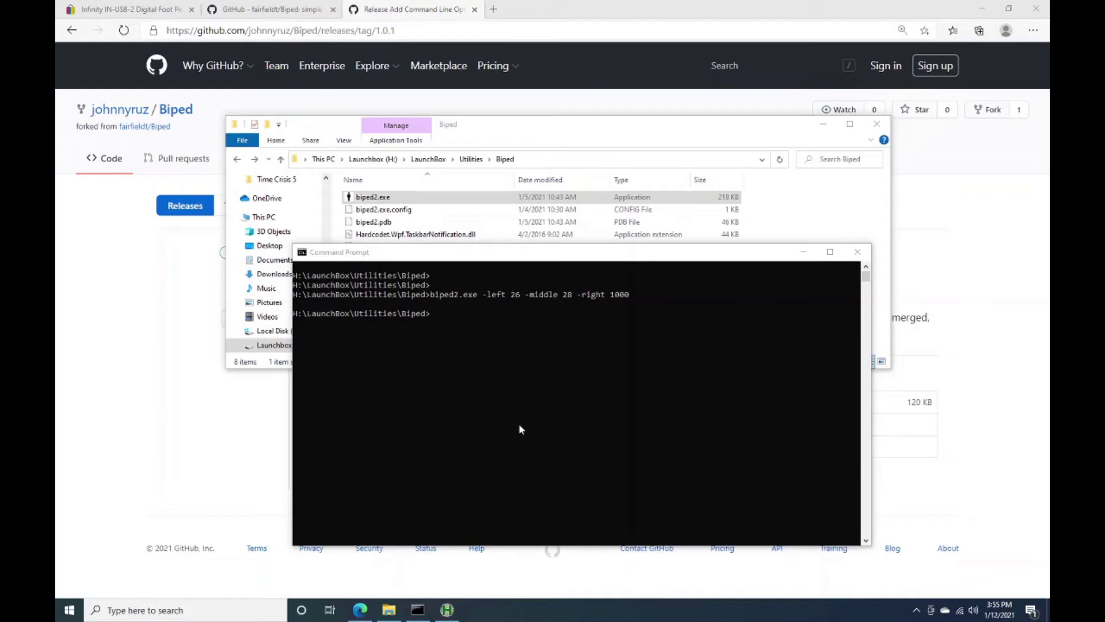
# Step: Rerun the command with -left 3000 -middle 3000 -right 3000, mapping all pedals to right mouse
pyautogui.click(518, 419)
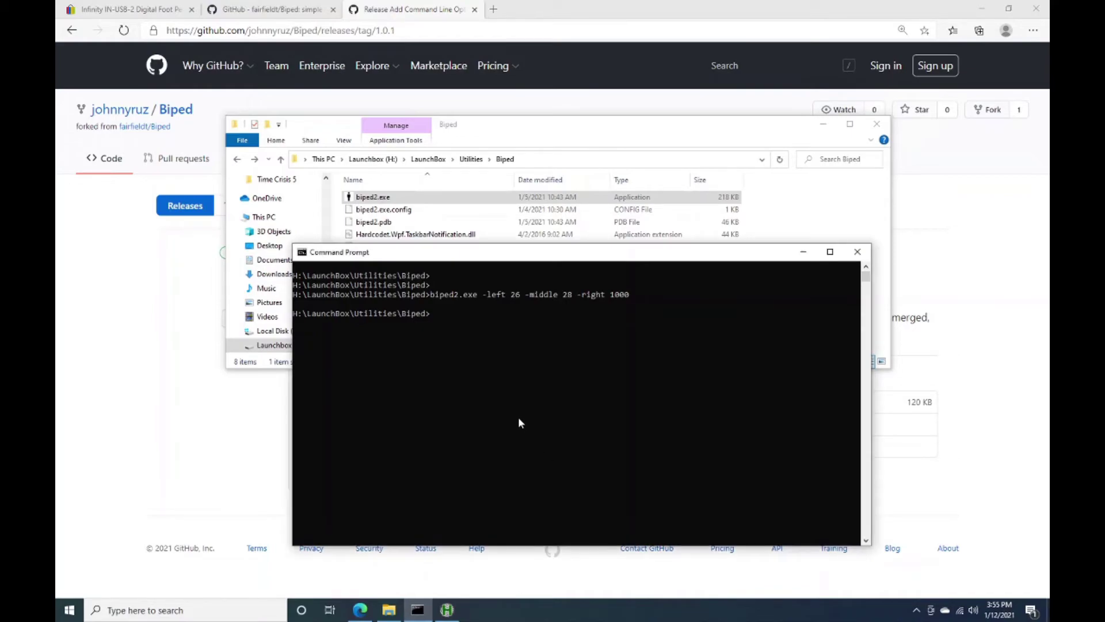
pyautogui.press('Up')
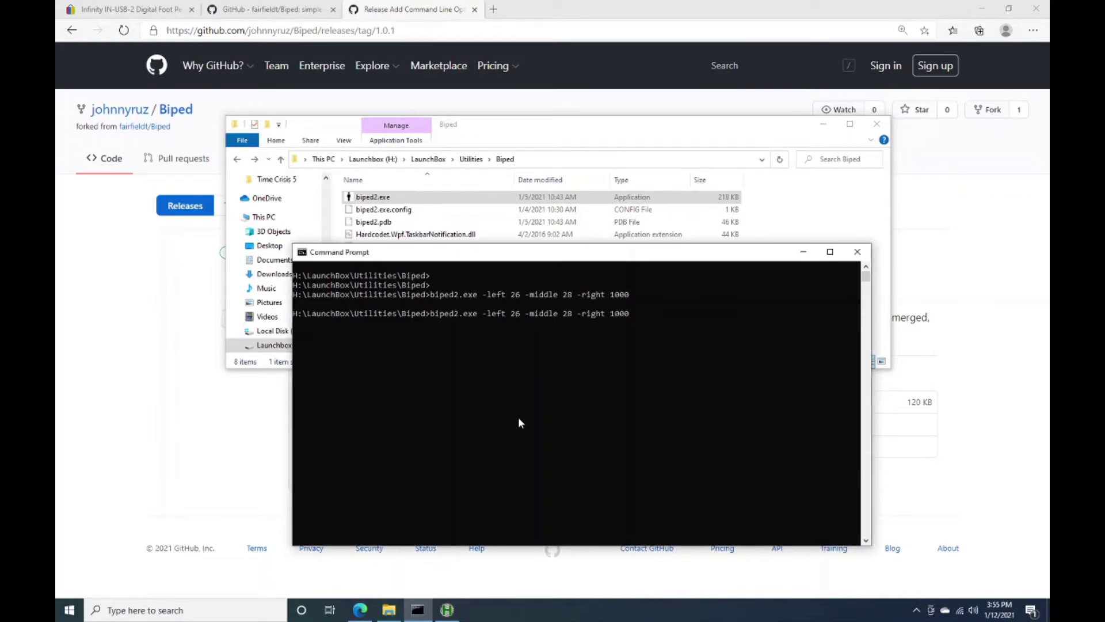
pyautogui.press('Left')
pyautogui.press('Left')
pyautogui.press('Left')
pyautogui.press('Left')
pyautogui.press('Left')
pyautogui.press('Left')
pyautogui.press('Left')
pyautogui.press('Left')
pyautogui.press('Left')
pyautogui.press('Left')
pyautogui.press('Left')
pyautogui.press('Left')
pyautogui.press('Left')
pyautogui.press('Left')
pyautogui.press('Left')
pyautogui.press('Left')
pyautogui.press('Left')
pyautogui.press('Left')
pyautogui.press('Left')
pyautogui.press('Left')
pyautogui.press('BackSpace')
pyautogui.press('BackSpace')
pyautogui.write('3000')
pyautogui.press('Right')
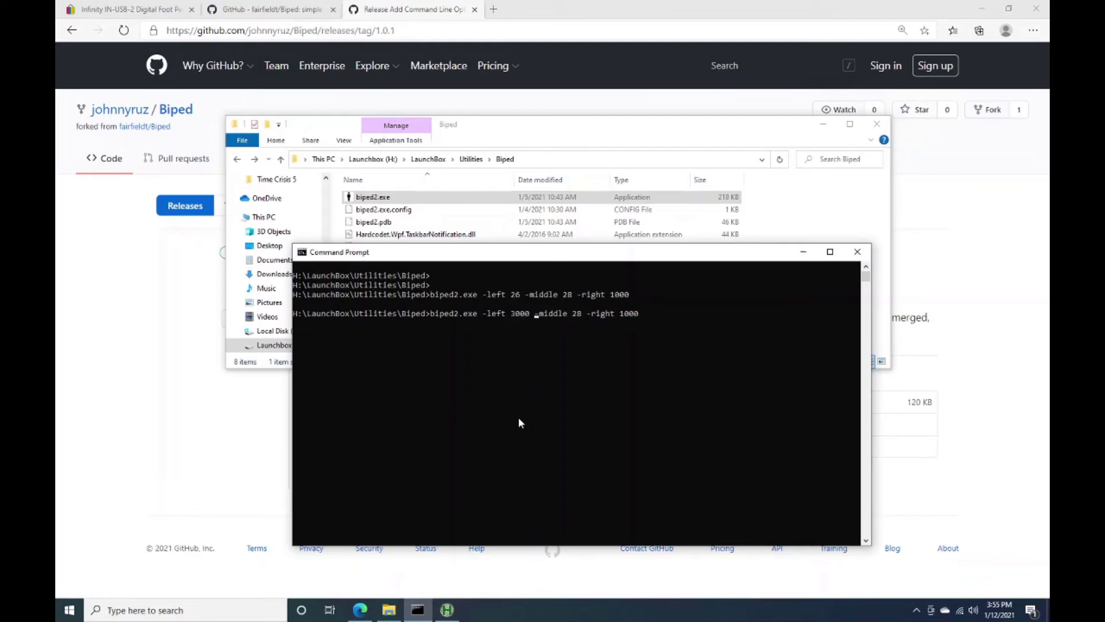
pyautogui.press('BackSpace')
pyautogui.press('BackSpace')
pyautogui.write('3000')
pyautogui.press('Right')
pyautogui.press('Right')
pyautogui.press('Right')
pyautogui.press('Right')
pyautogui.press('Right')
pyautogui.press('Right')
pyautogui.press('Right')
pyautogui.press('Right')
pyautogui.press('Right')
pyautogui.press('Return')
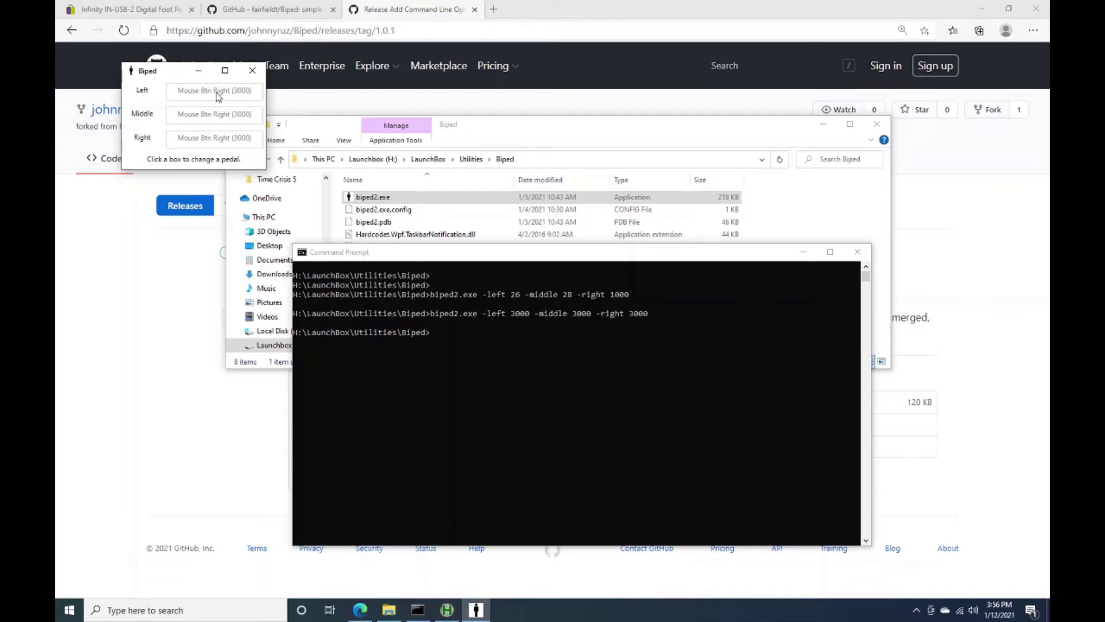
# Step: Close Biped and quit both of its background tray instances
pyautogui.click(252, 70)
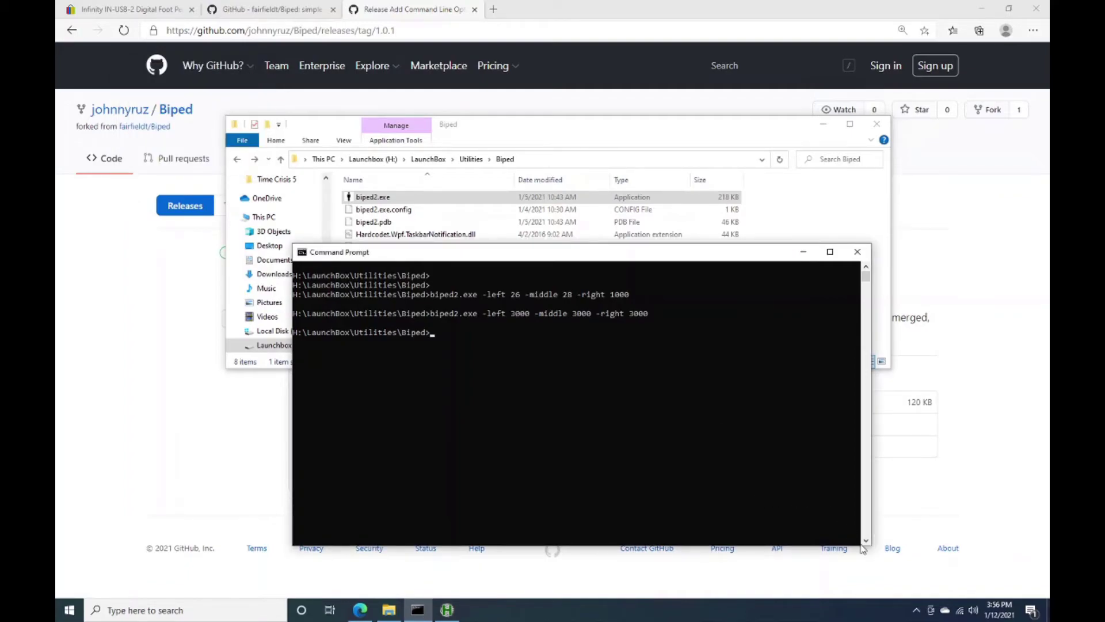
pyautogui.click(917, 610)
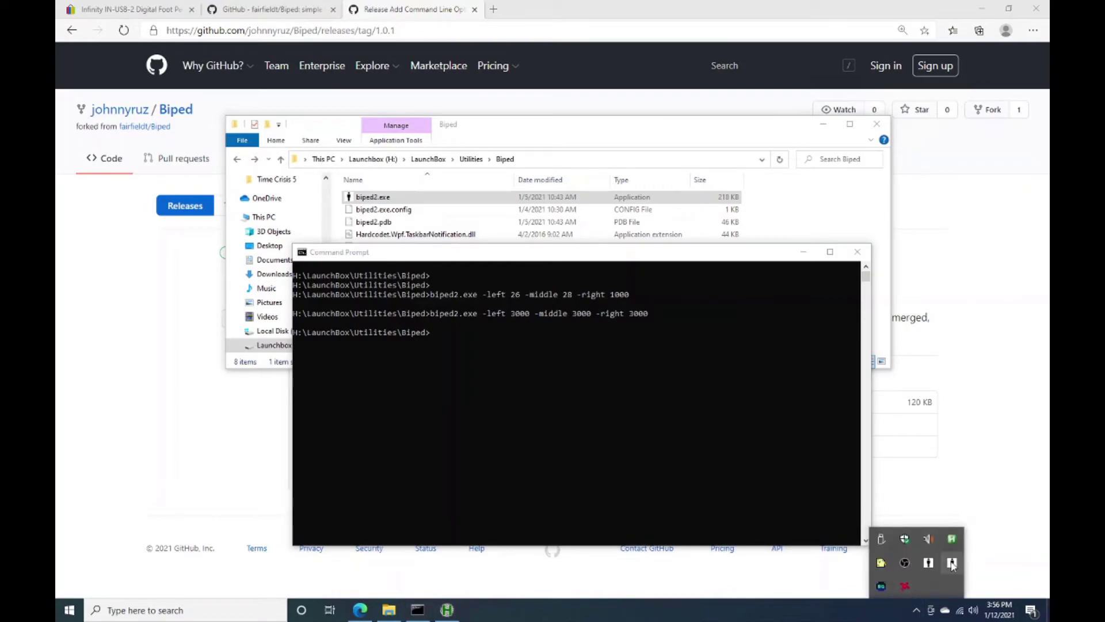
pyautogui.rightClick(952, 565)
pyautogui.click(957, 593)
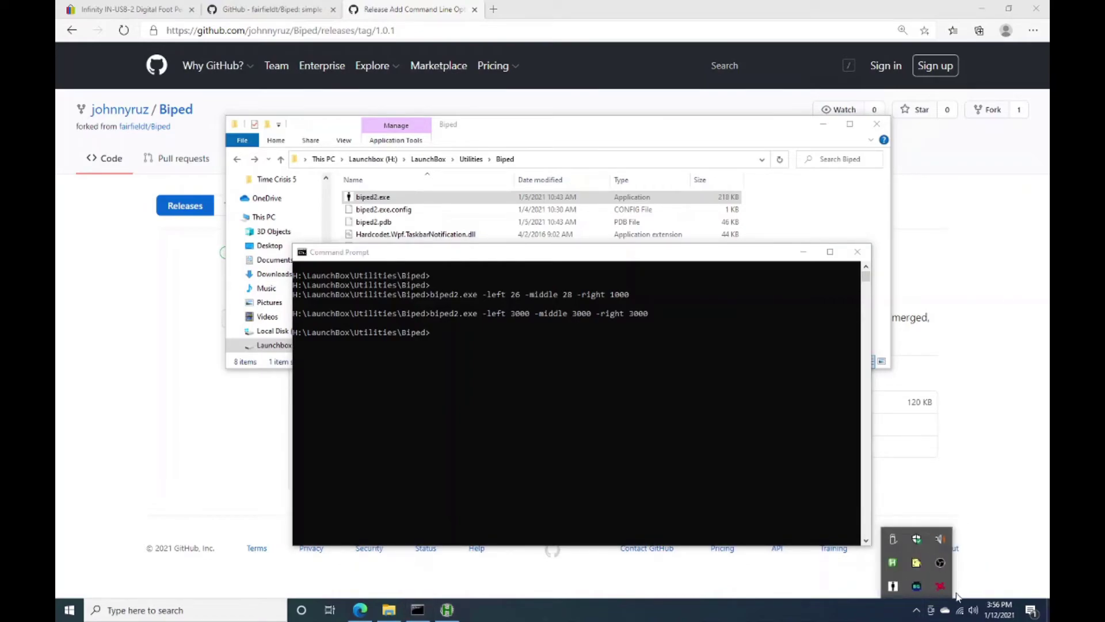
pyautogui.rightClick(893, 586)
pyautogui.click(921, 577)
pyautogui.click(480, 131)
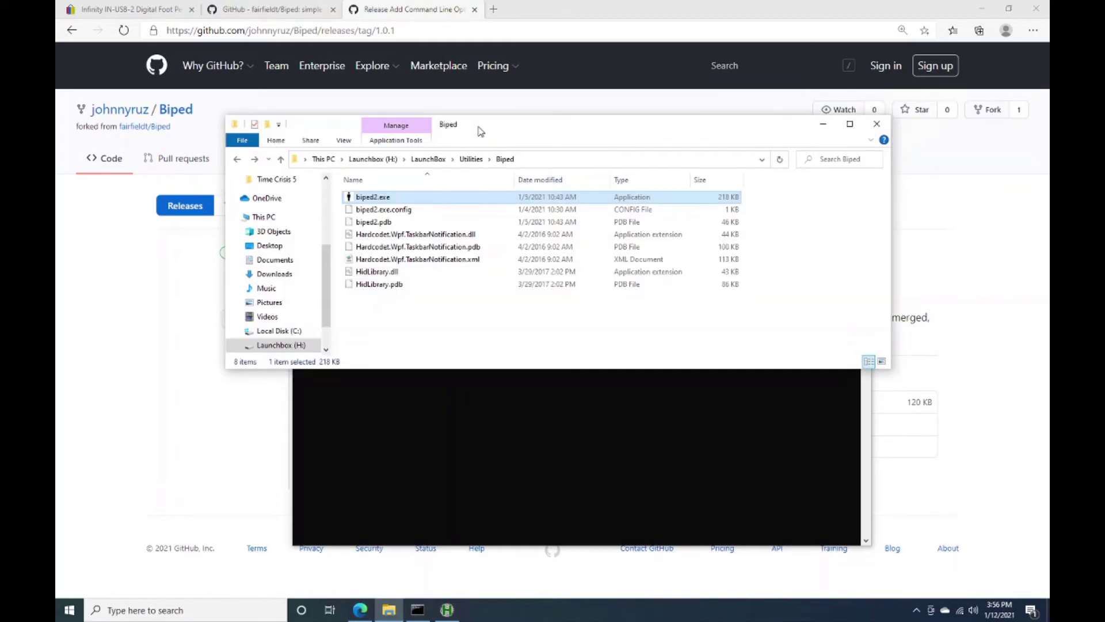
# Step: Highlight TimeCrisis.ahk's line 6 biped2.exe Run command and line 12 closing biped2.exe
pyautogui.click(447, 610)
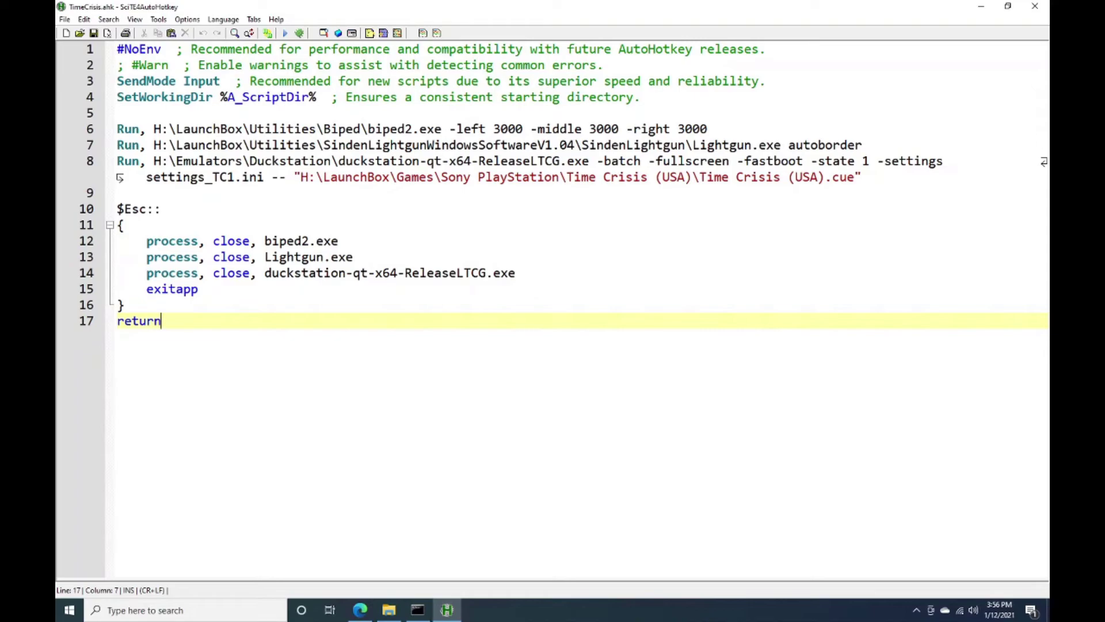
pyautogui.moveTo(117, 128); pyautogui.dragTo(710, 128)
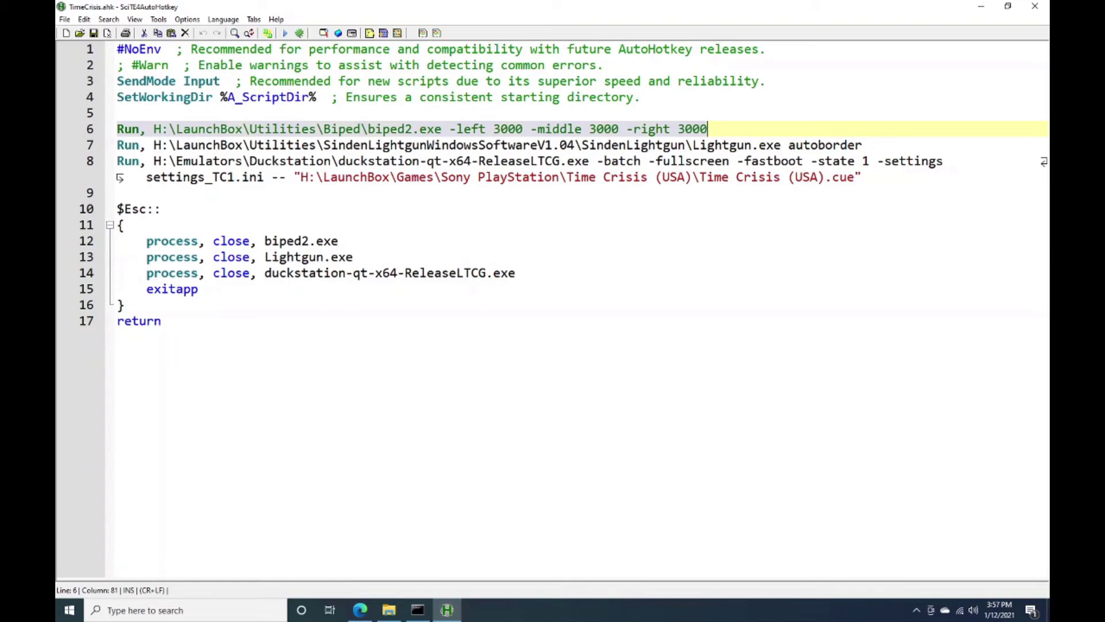
pyautogui.moveTo(146, 241); pyautogui.dragTo(339, 241)
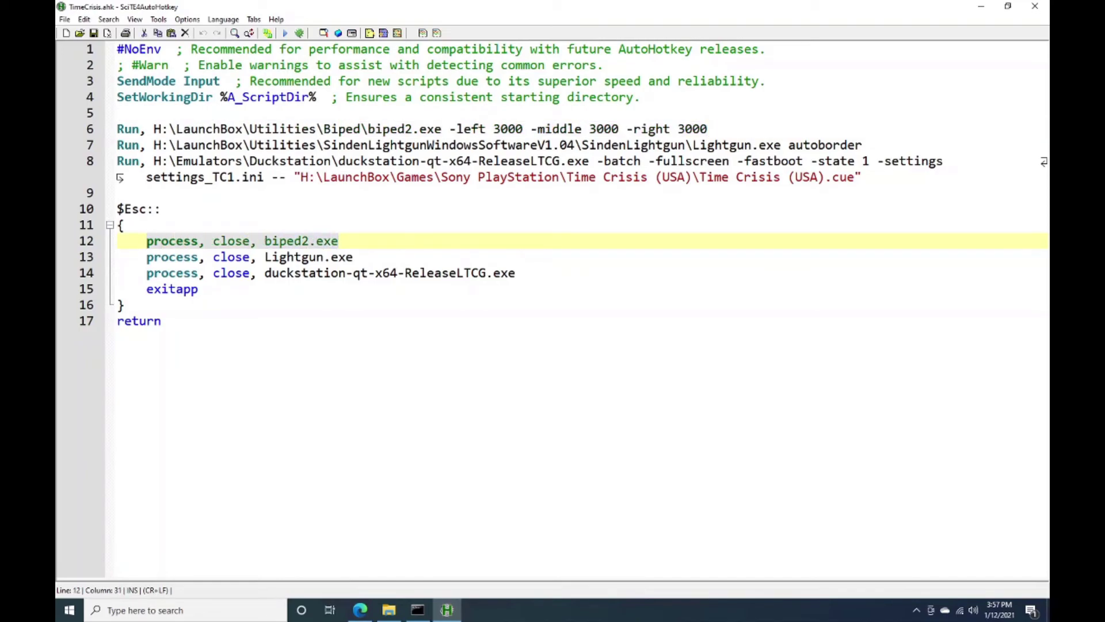
pyautogui.click(162, 321)
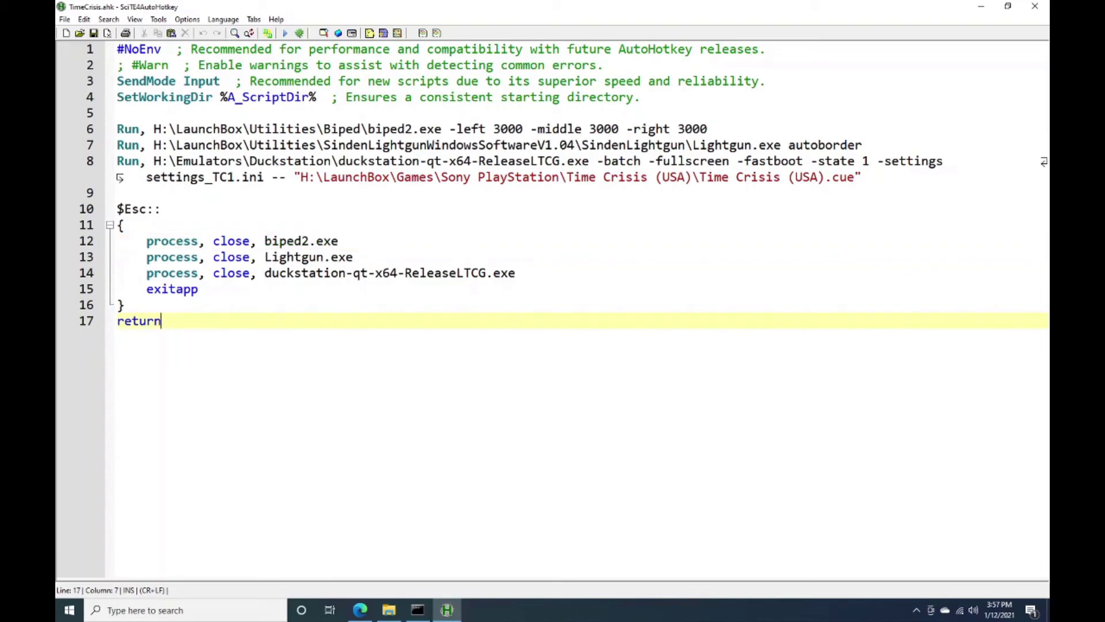